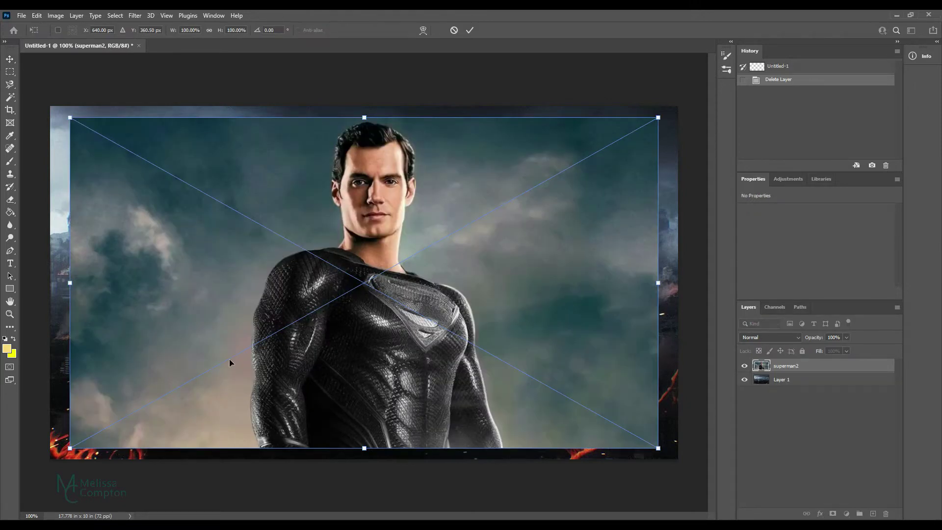
Scale the placed superman2 image to 40% width and height and place it at the canvas's top centre
left_click(190, 31)
type("40")
key("Tab")
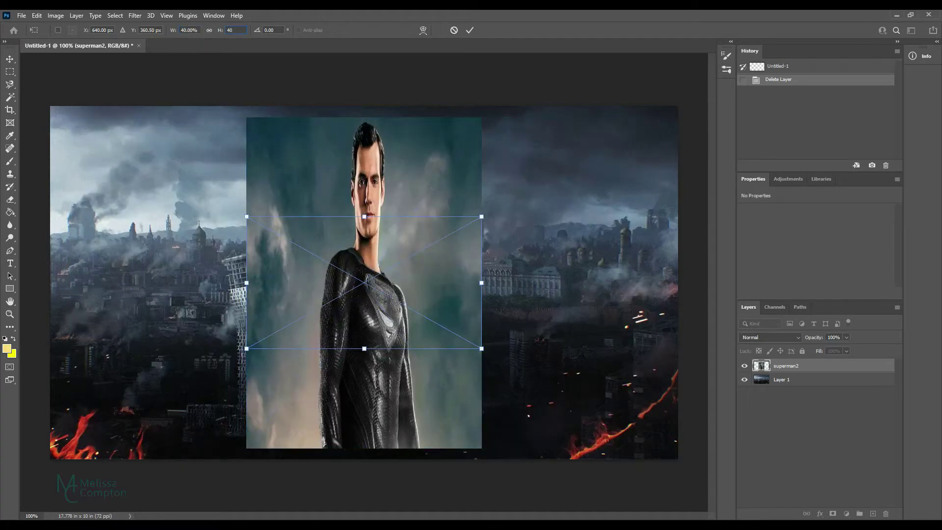
type("40")
key("Return")
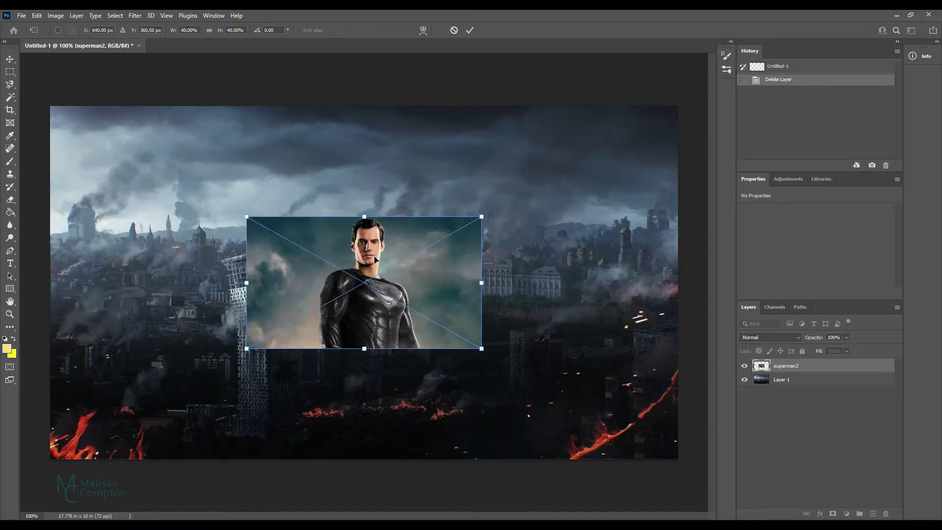
left_click_drag(377, 258, 374, 149)
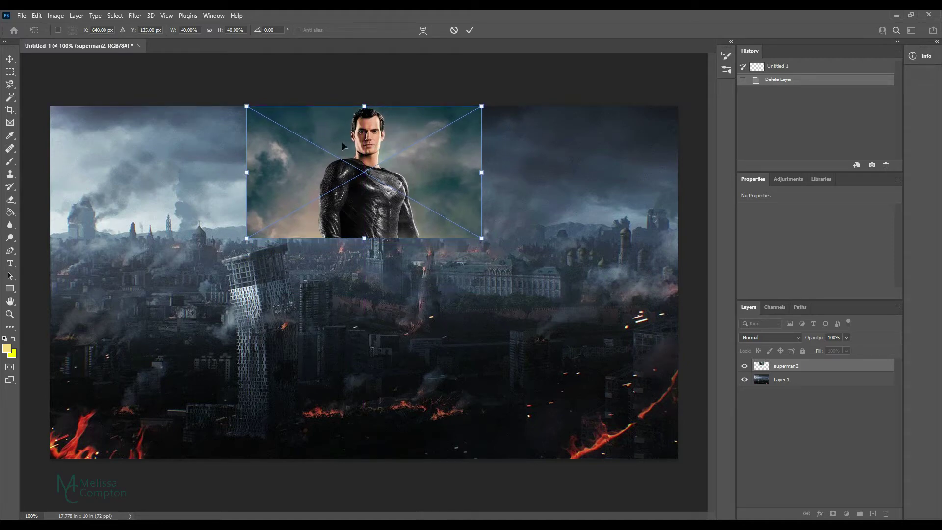
key("Return")
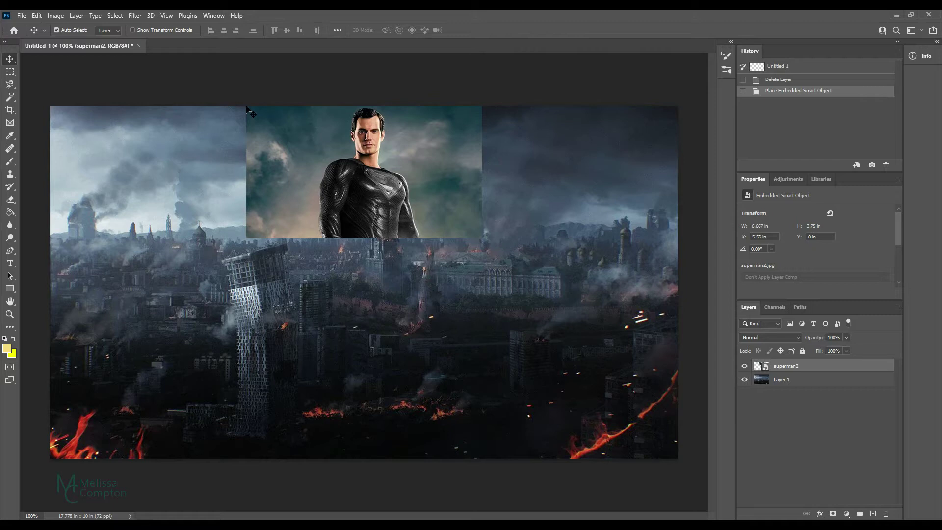
Add a layer mask to the superman2 layer and brush black over the background around Superman to hide it
key("ctrl")
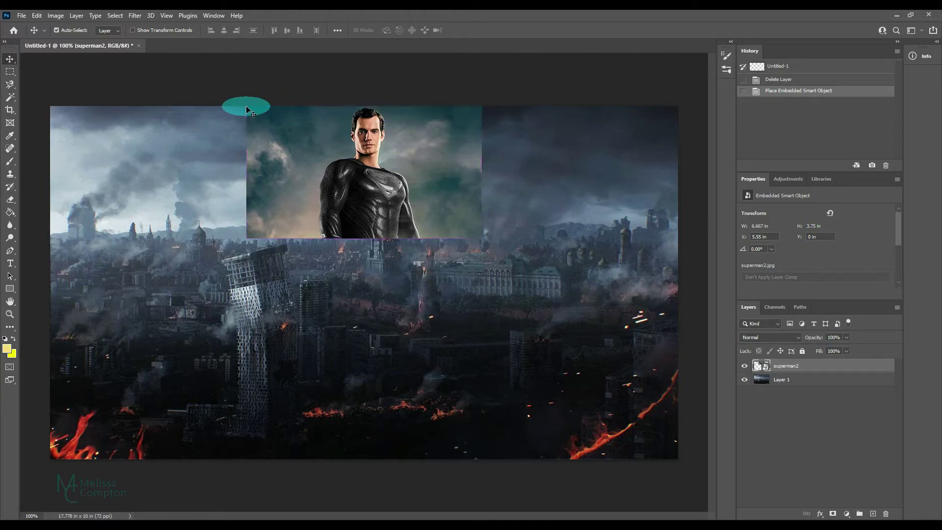
left_click(833, 513)
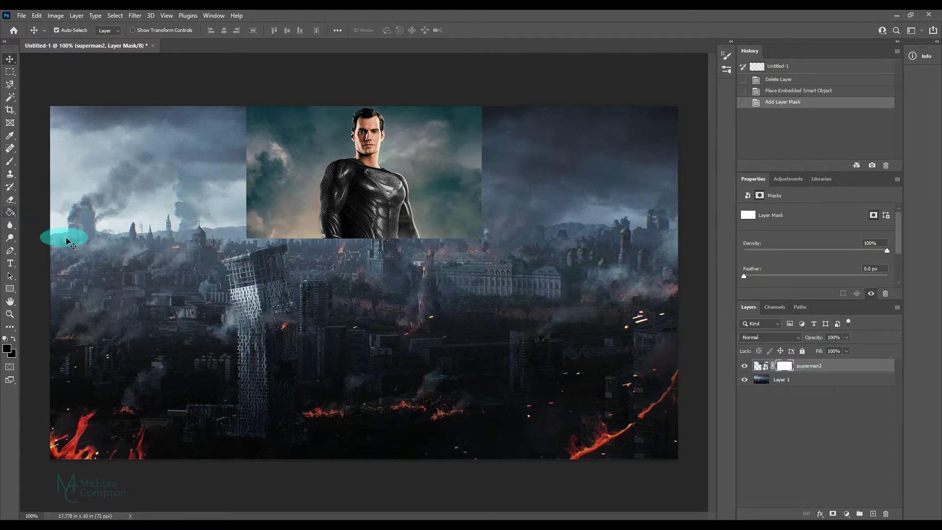
left_click(9, 162)
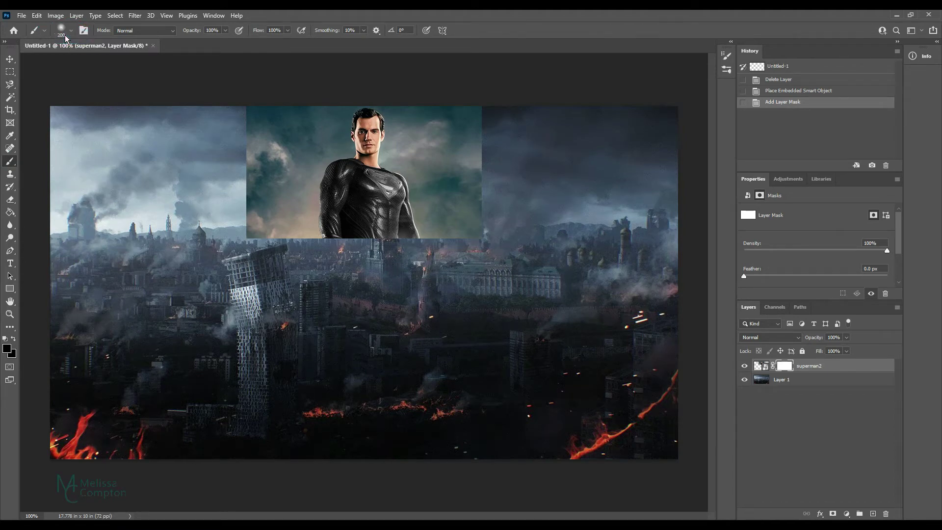
left_click(254, 119)
mouse_move(254, 118)
left_mouse_down()
mouse_move(253, 260)
mouse_move(295, 139)
mouse_move(271, 233)
left_mouse_up()
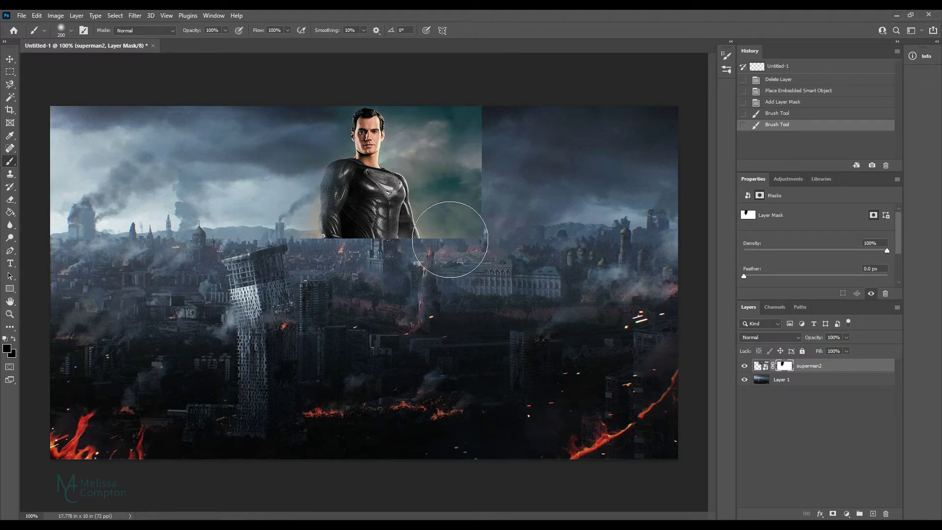
mouse_move(450, 239)
left_mouse_down()
mouse_move(418, 116)
mouse_move(461, 96)
mouse_move(471, 187)
mouse_move(469, 276)
mouse_move(452, 103)
mouse_move(461, 277)
left_mouse_up()
mouse_move(278, 282)
left_mouse_down()
mouse_move(279, 90)
mouse_move(270, 264)
left_mouse_up()
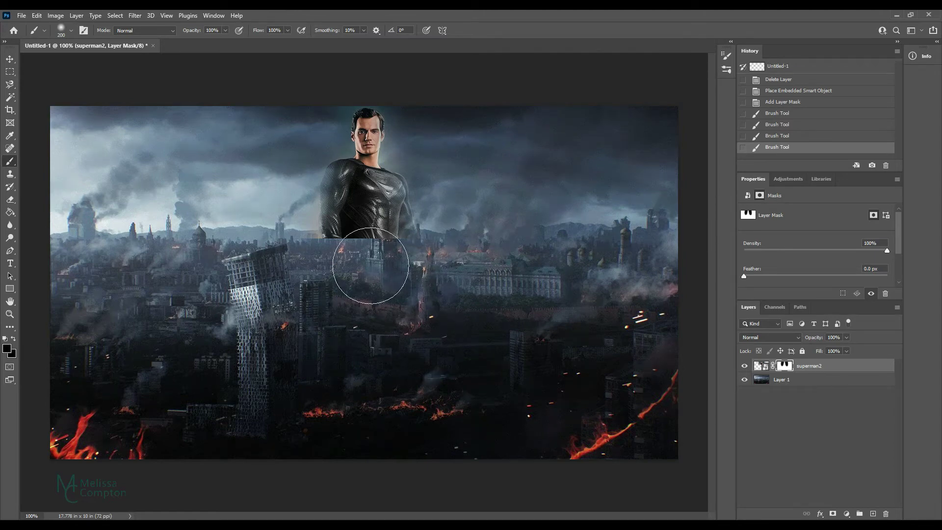
Place the batman image at 40% width and height along the canvas's top edge, to the left of Superman
left_click(9, 60)
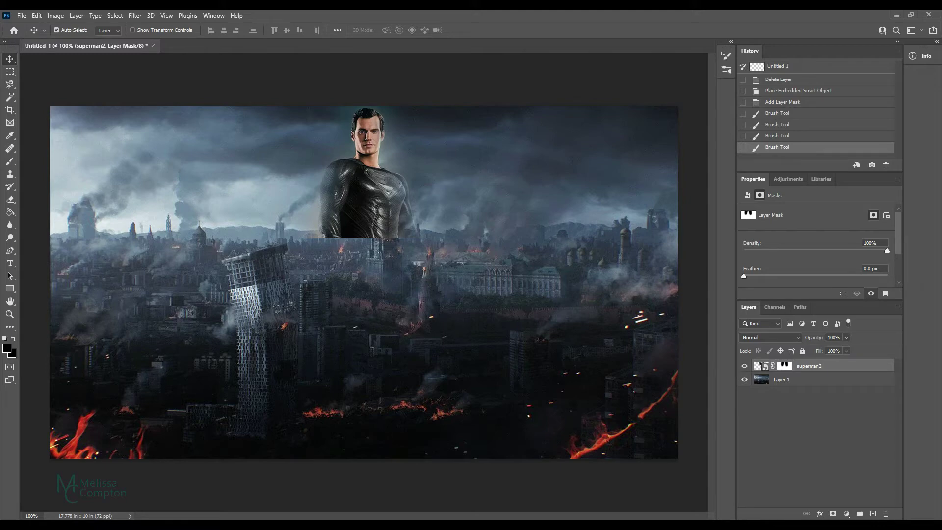
left_click_drag(365, 247, 365, 249)
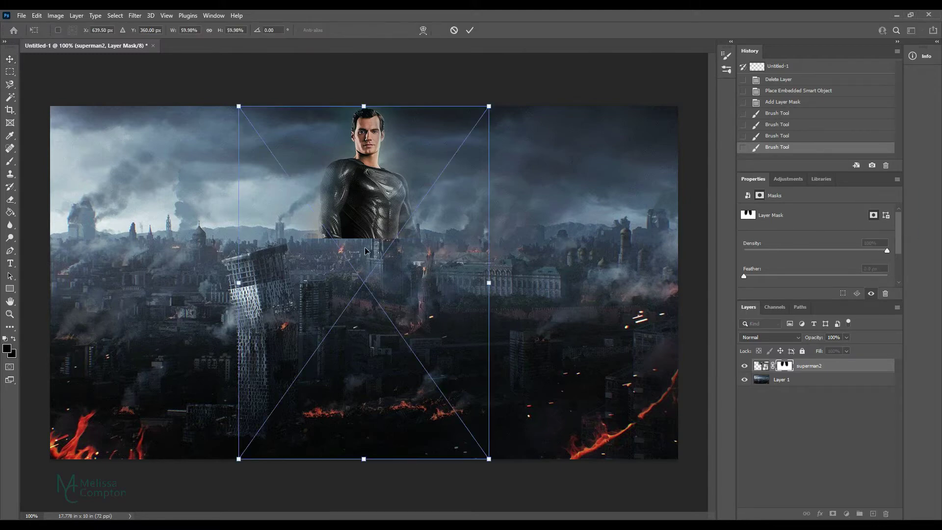
left_click(184, 31)
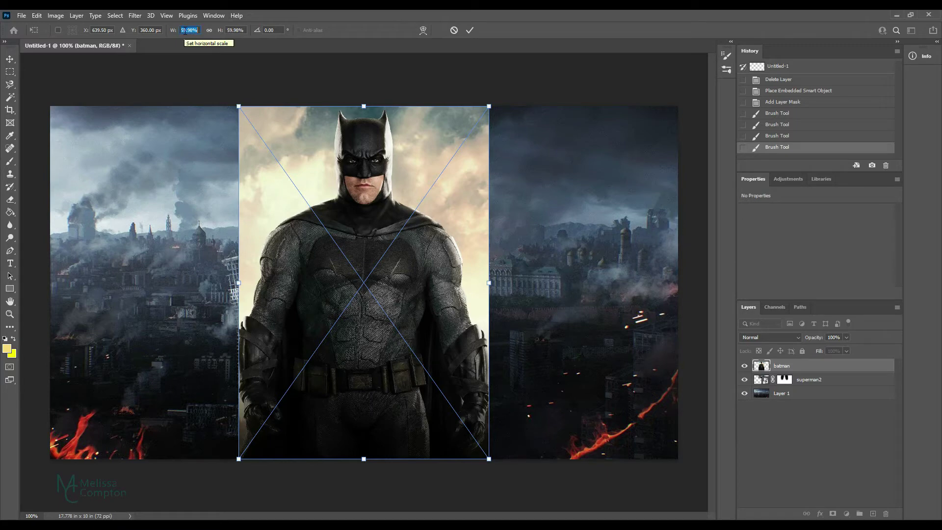
type("40")
key("Tab")
type("40")
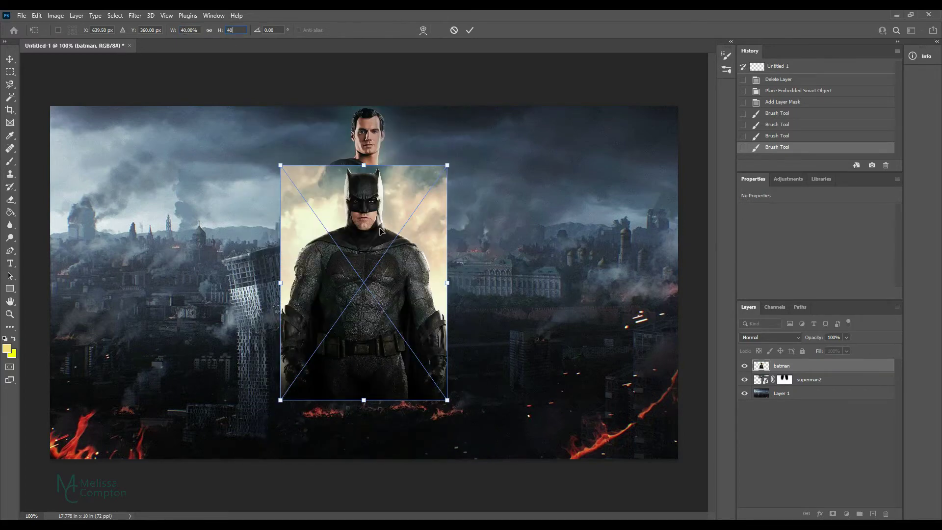
left_click_drag(380, 230, 261, 169)
Scale the batman image to 35% in width and height
left_click(186, 30)
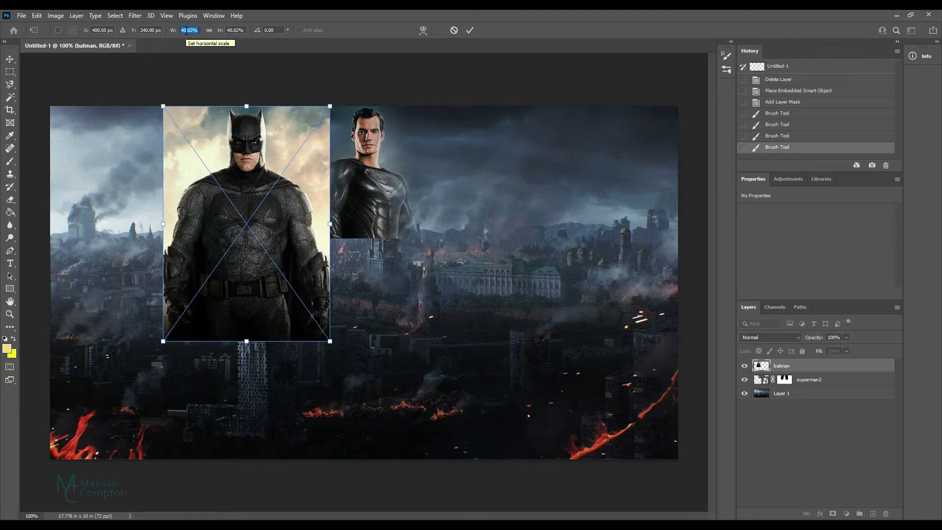
type("35")
key("Tab")
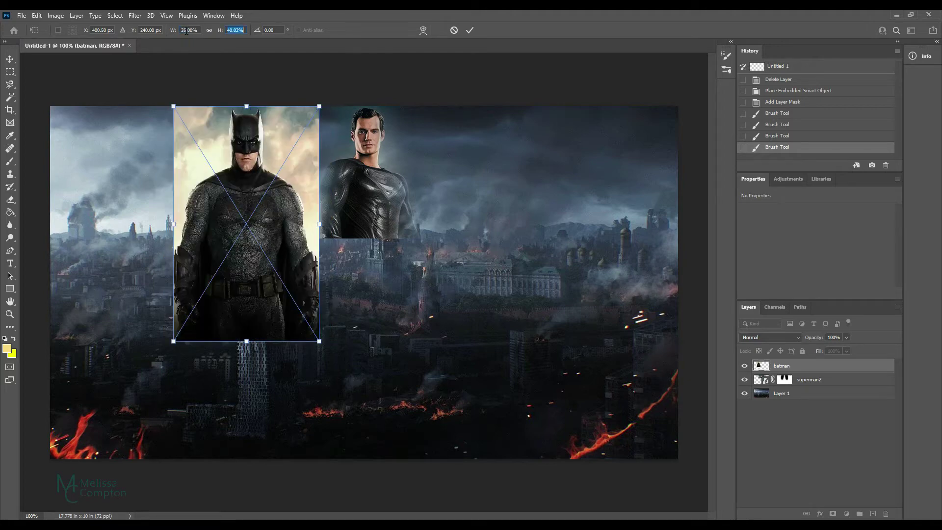
type("35")
Scale the batman image to 25% width and height and move it against the canvas's top edge beside Superman
left_click(187, 31)
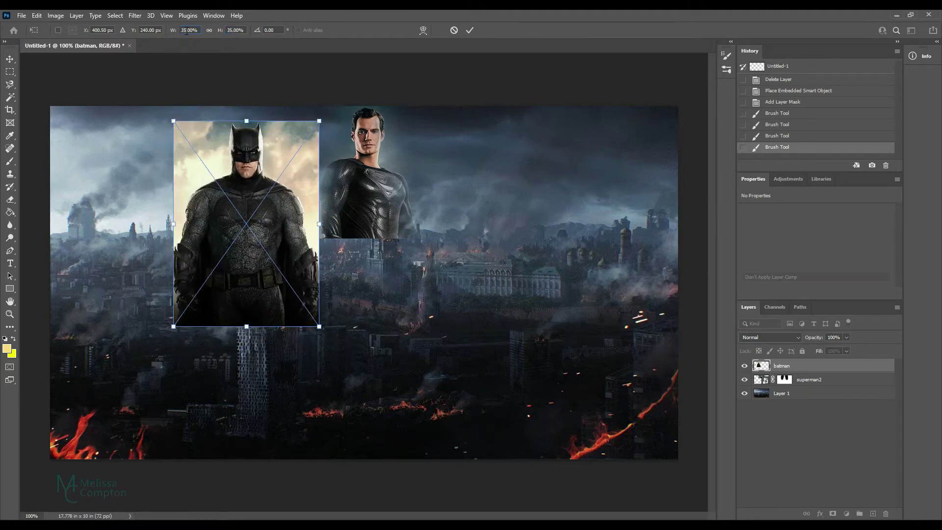
type("25")
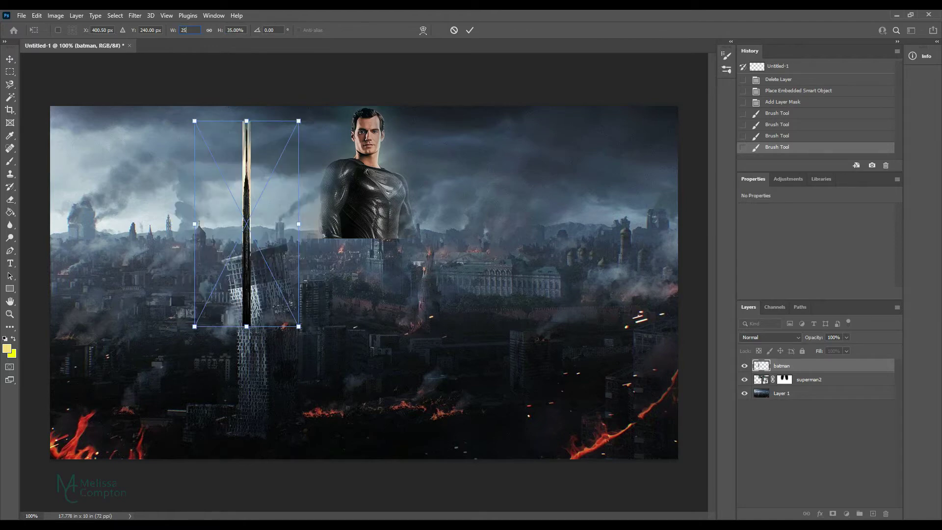
key("Tab")
type("25")
left_click_drag(250, 195, 257, 153)
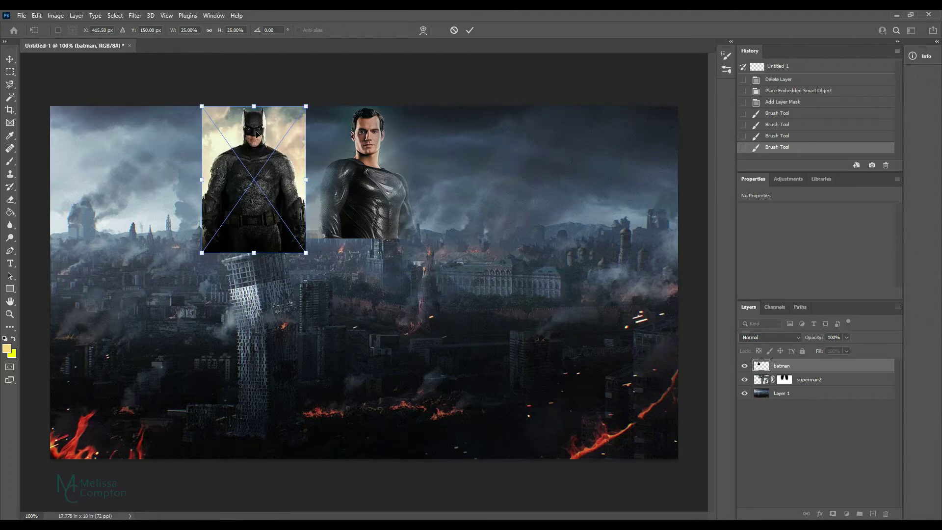
key("Return")
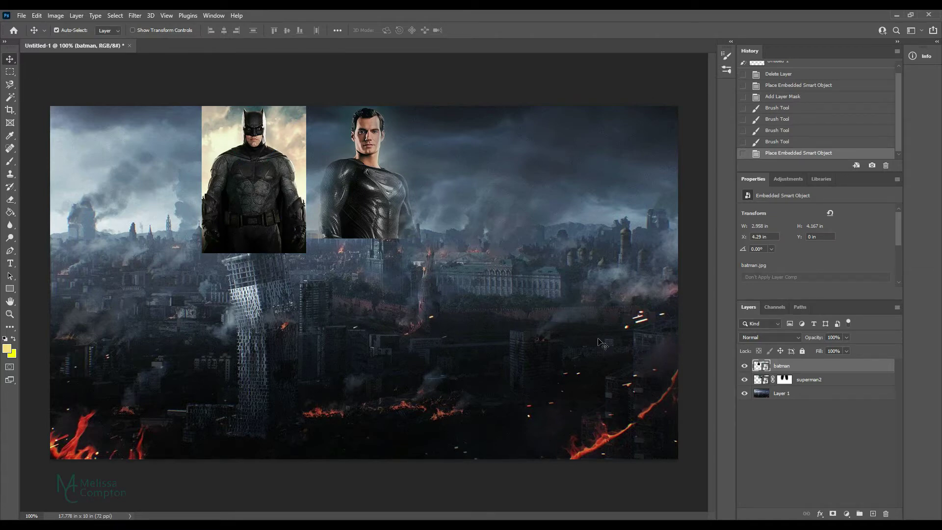
Add a layer mask to the batman layer and brush black along both sides of Batman to hide his background
key("ctrl")
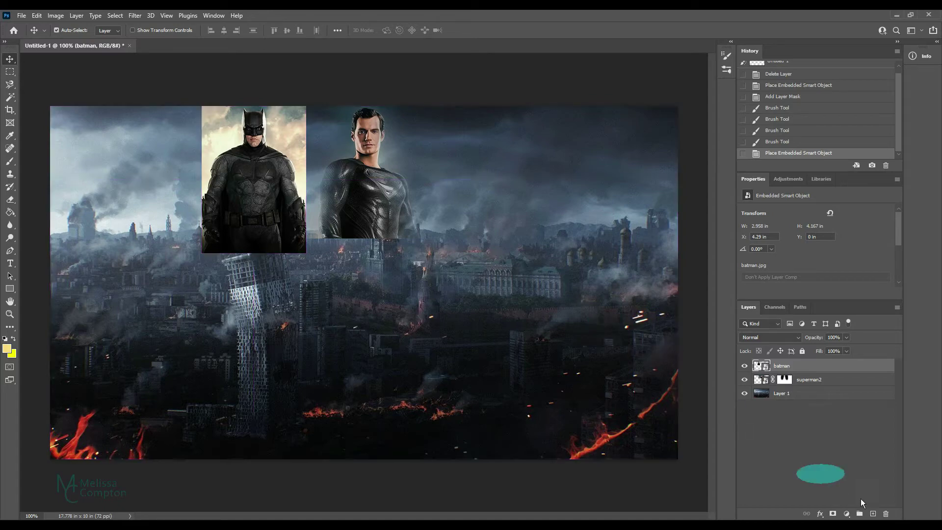
left_click(832, 514)
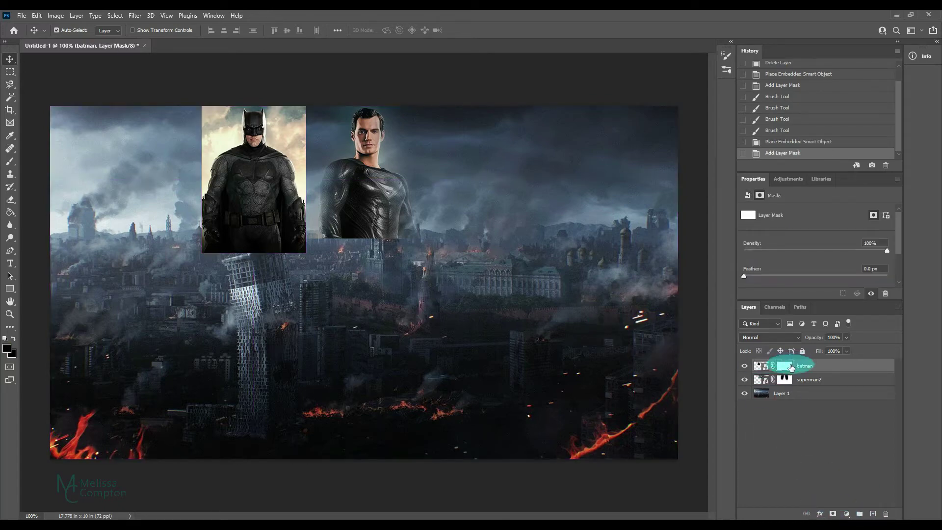
left_click(9, 162)
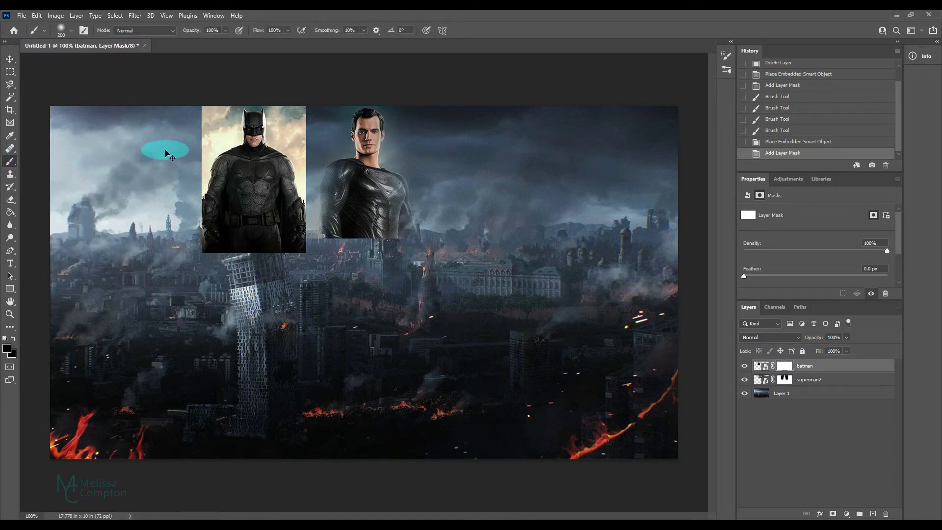
mouse_move(166, 151)
left_mouse_down()
mouse_move(215, 126)
mouse_move(206, 129)
mouse_move(179, 215)
left_mouse_up()
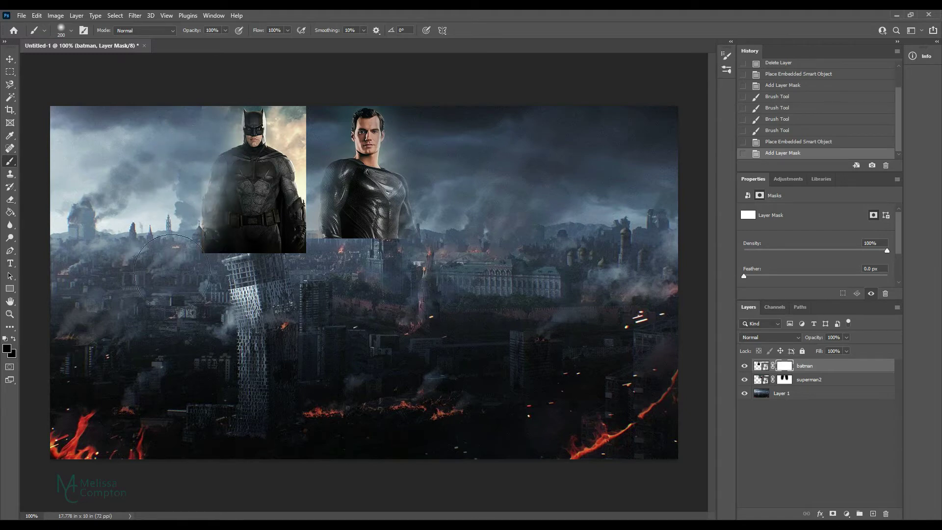
mouse_move(209, 87)
left_mouse_down()
mouse_move(290, 88)
mouse_move(311, 164)
mouse_move(311, 246)
left_mouse_up()
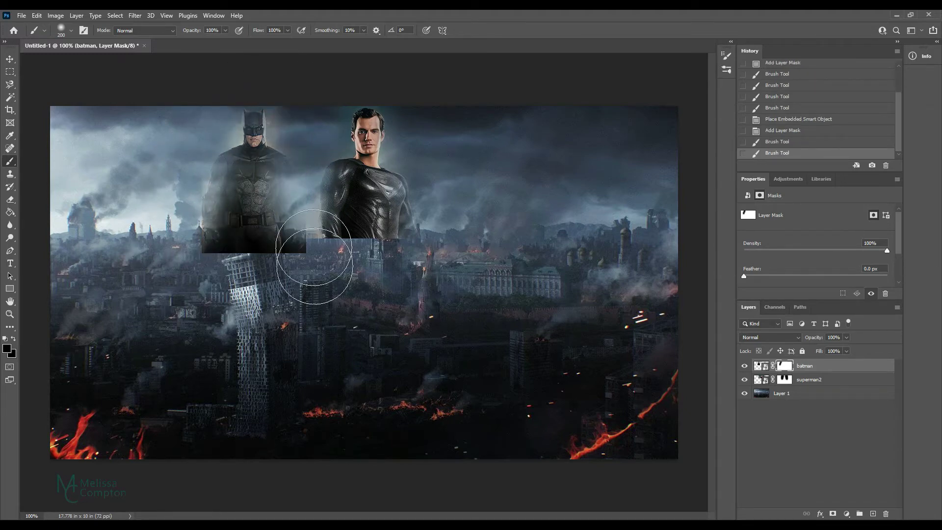
mouse_move(310, 211)
left_mouse_down()
mouse_move(243, 154)
mouse_move(274, 278)
mouse_move(350, 159)
mouse_move(237, 201)
mouse_move(295, 215)
left_mouse_up()
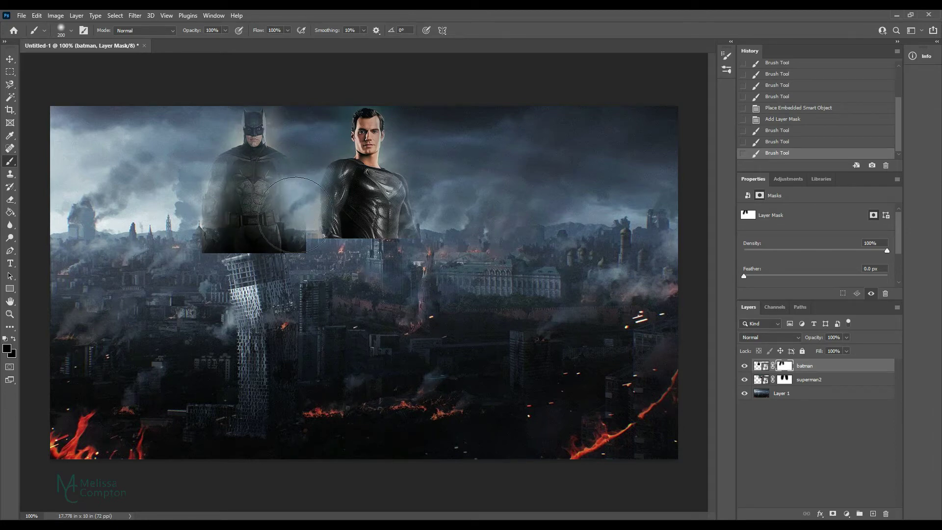
mouse_move(295, 215)
left_mouse_down()
mouse_move(325, 249)
mouse_move(296, 238)
mouse_move(285, 252)
mouse_move(307, 242)
left_mouse_up()
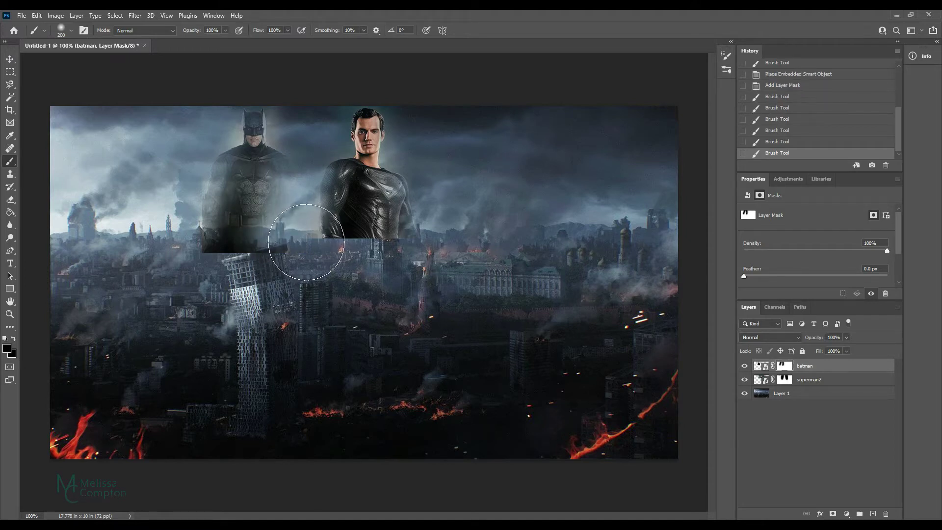
mouse_move(187, 242)
left_mouse_down()
mouse_move(172, 231)
mouse_move(166, 193)
left_mouse_up()
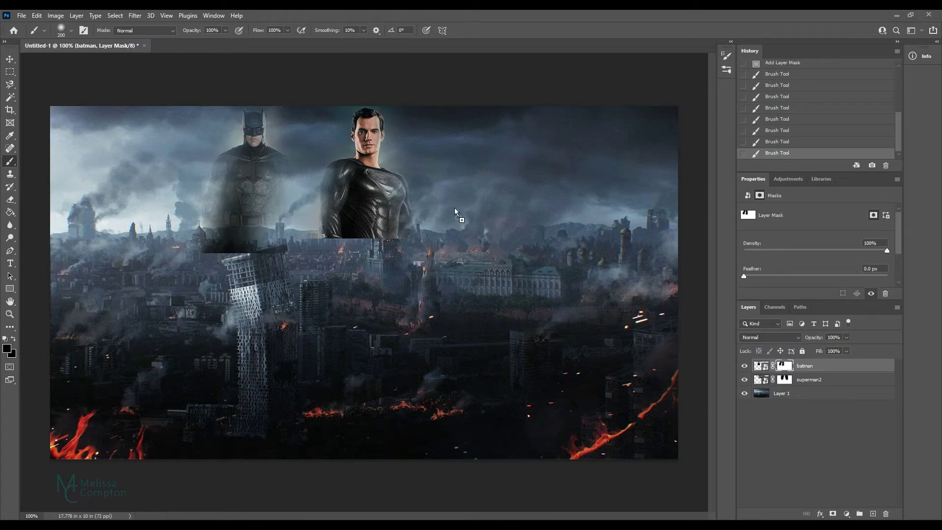
Place the aquaman image in the composition and scale it to 25% width and height
left_click_drag(454, 207, 454, 207)
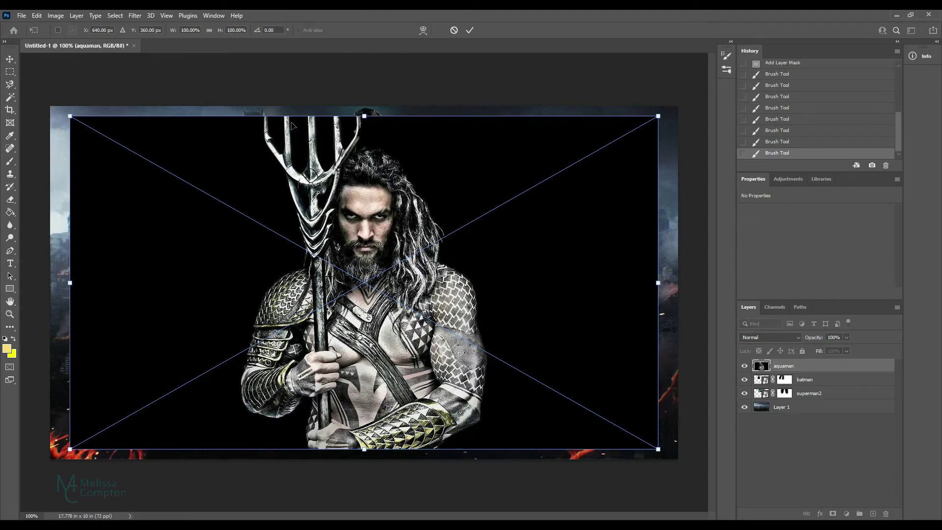
left_click(188, 28)
type("25")
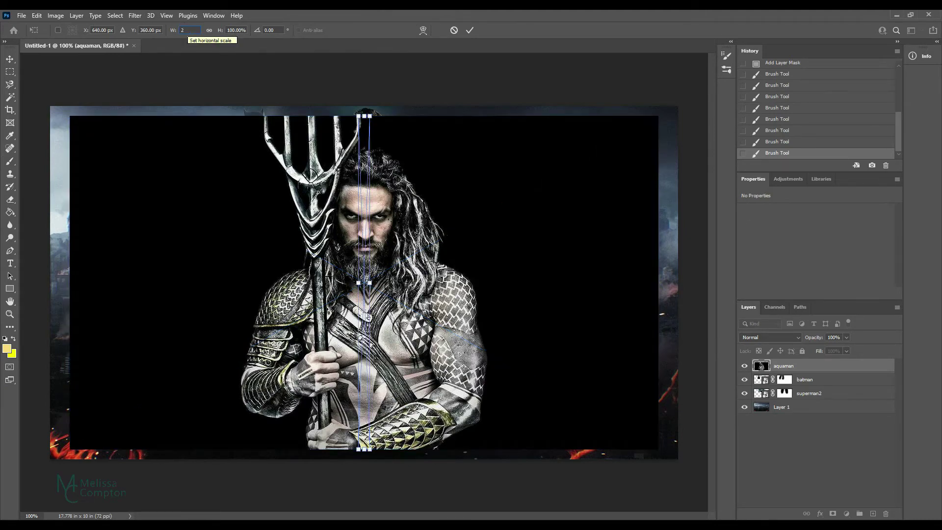
key("Tab")
type("25")
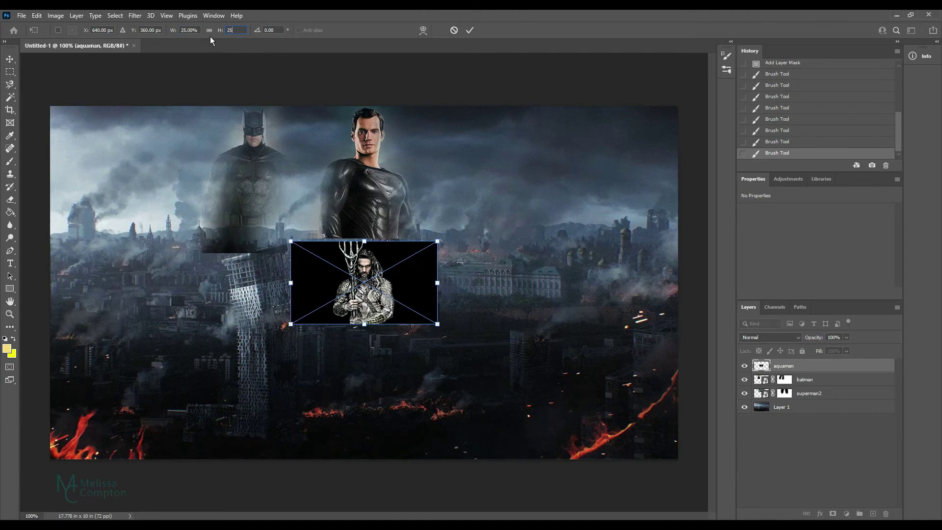
Scale the aquaman image to 30% width and height and move it up to the right of Superman
left_click(187, 30)
type("30")
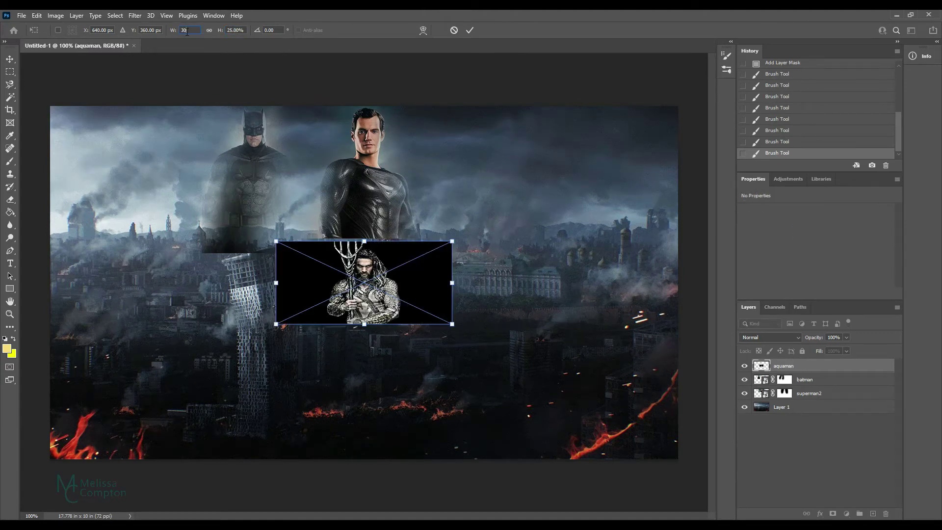
key("Tab")
type("30")
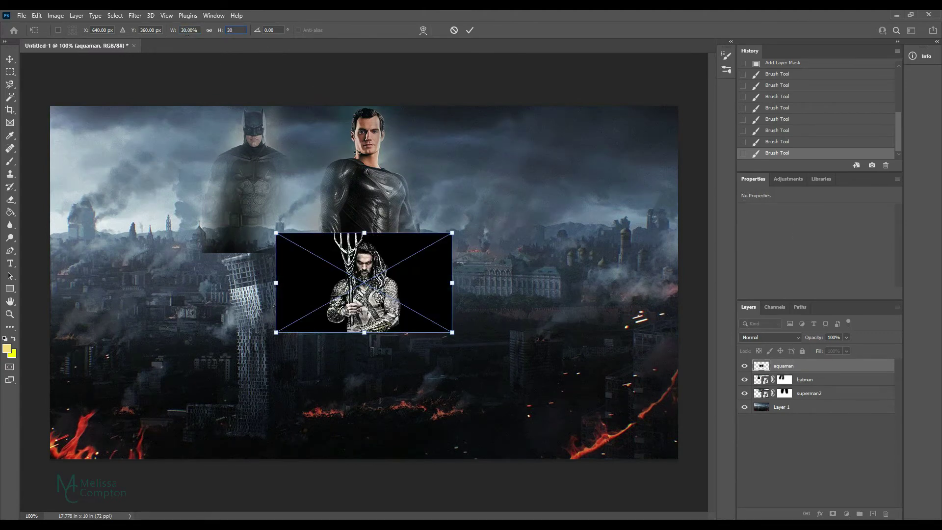
left_click_drag(387, 245, 521, 130)
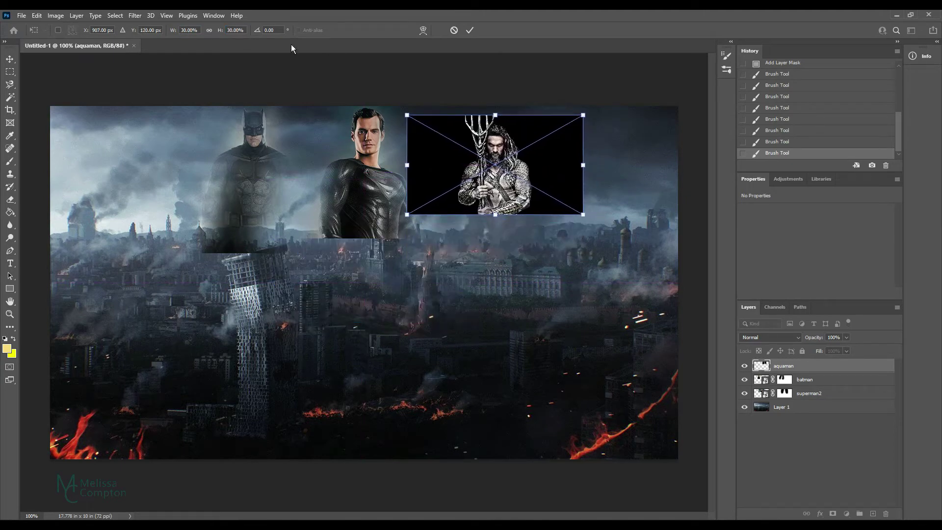
Scale the aquaman image to 40% width and height and align it with the canvas's top edge beside Superman
left_click(190, 30)
type("40")
key("Tab")
type("40")
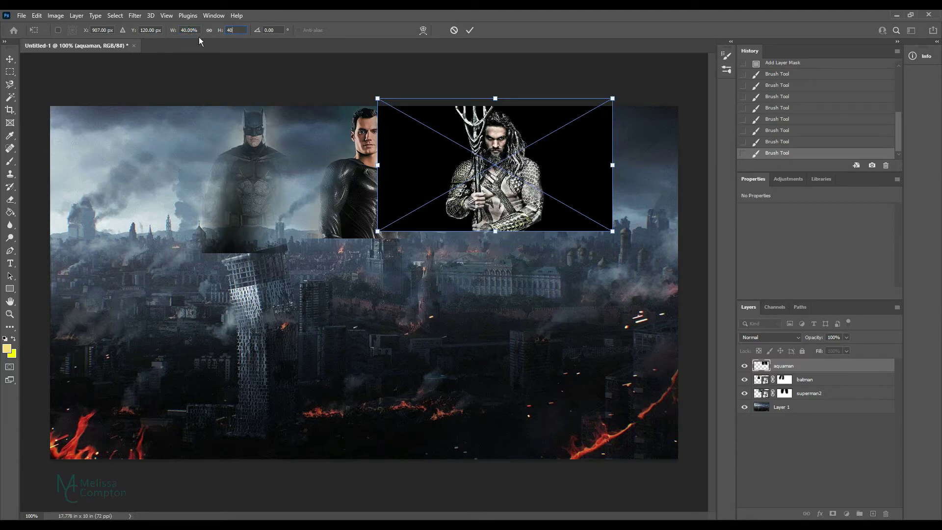
mouse_move(478, 155)
left_mouse_down()
mouse_move(517, 187)
mouse_move(465, 166)
left_mouse_up()
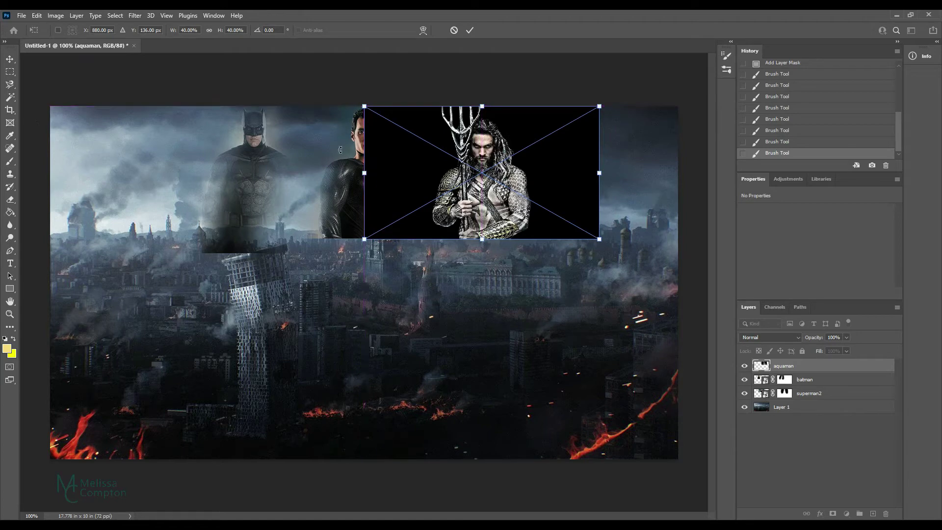
Commit the aquaman placement, add a layer mask to it and brush black over the dark area between Superman and Aquaman
key("Return")
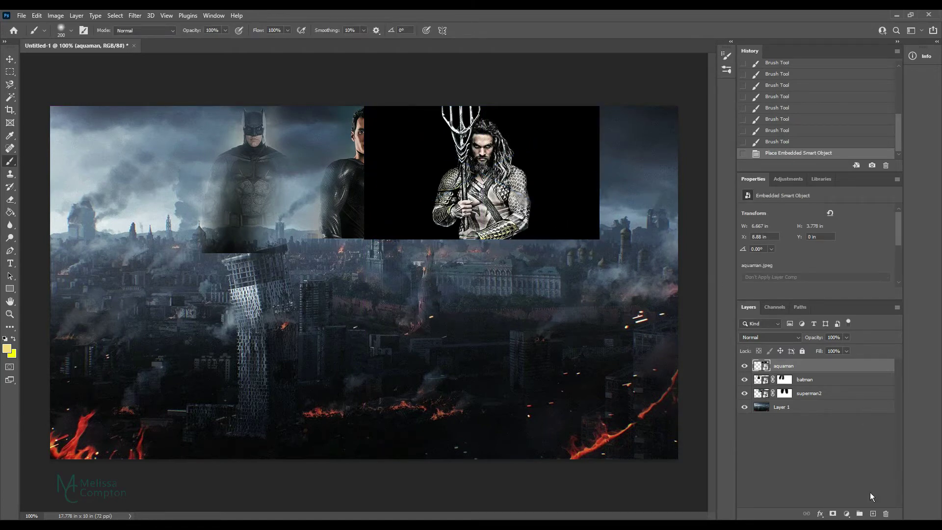
left_click(830, 514)
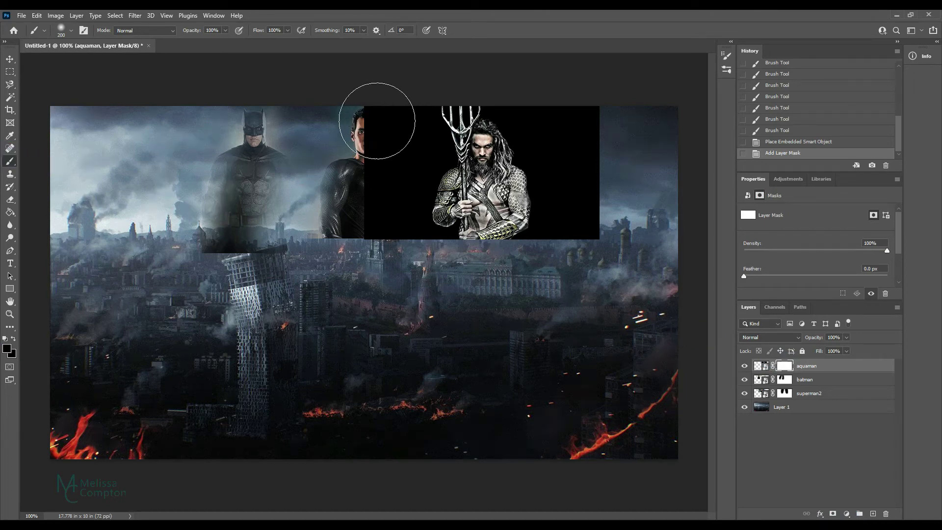
mouse_move(373, 109)
left_mouse_down()
mouse_move(377, 245)
mouse_move(407, 111)
mouse_move(397, 204)
mouse_move(411, 264)
left_mouse_up()
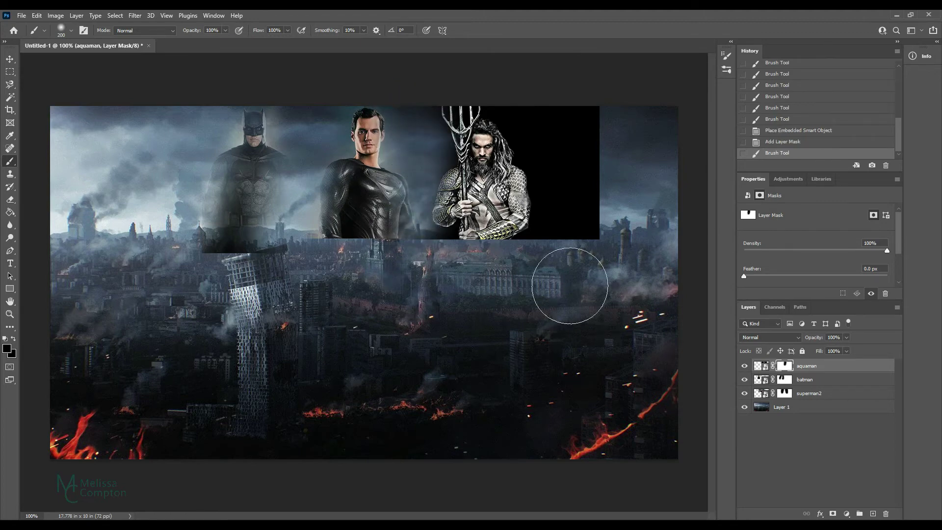
left_click(420, 249)
left_click(427, 246)
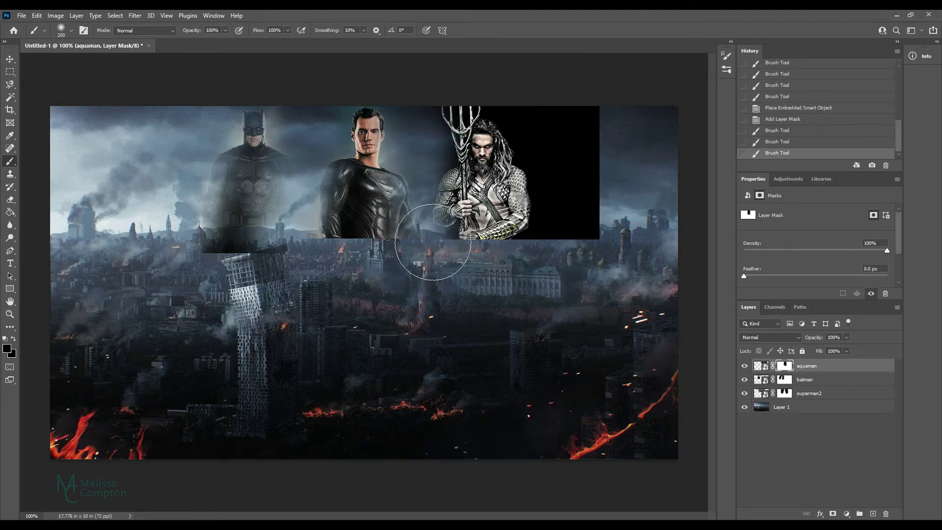
left_click(434, 241)
Brush black on the aquaman mask to hide the black background to the right of Aquaman
mouse_move(550, 236)
left_mouse_down()
mouse_move(595, 191)
mouse_move(548, 124)
mouse_move(517, 107)
mouse_move(541, 173)
mouse_move(521, 131)
mouse_move(530, 115)
mouse_move(594, 101)
left_mouse_up()
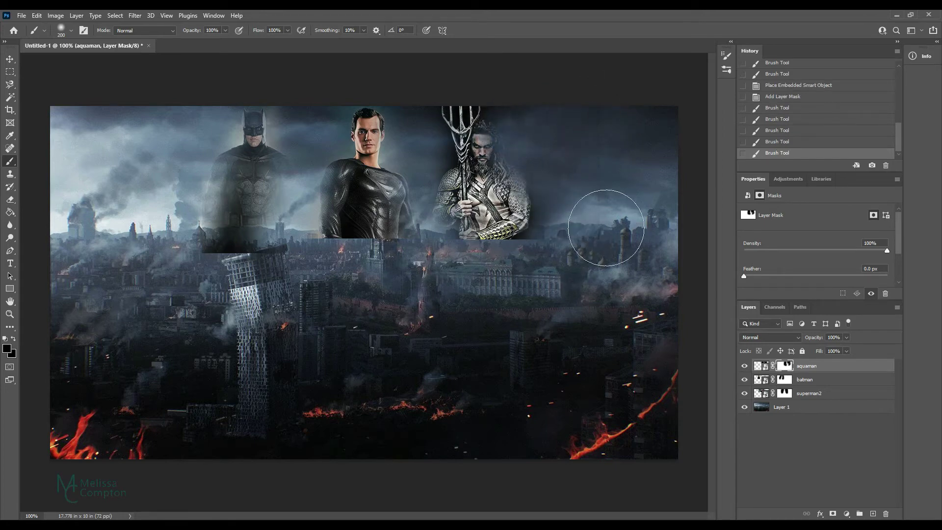
left_click(601, 234)
left_click(608, 199)
left_click(603, 167)
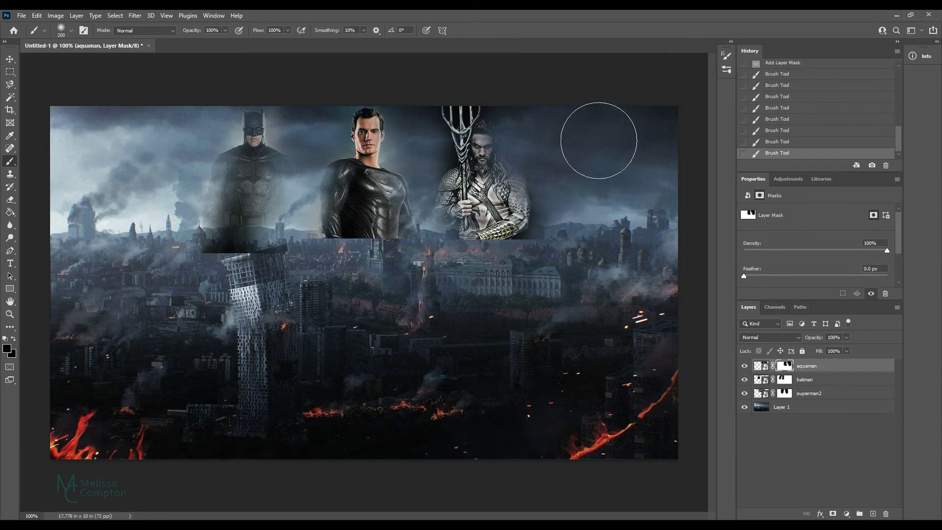
left_click(598, 141)
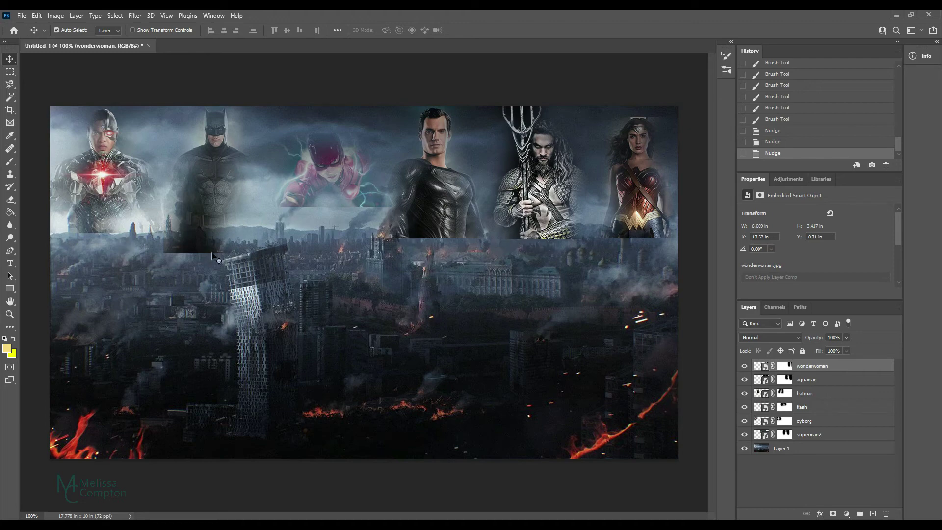
Brush black on the wonderwoman and aquaman layer masks to fade both figures' hard lower edges into the city
left_click(792, 365)
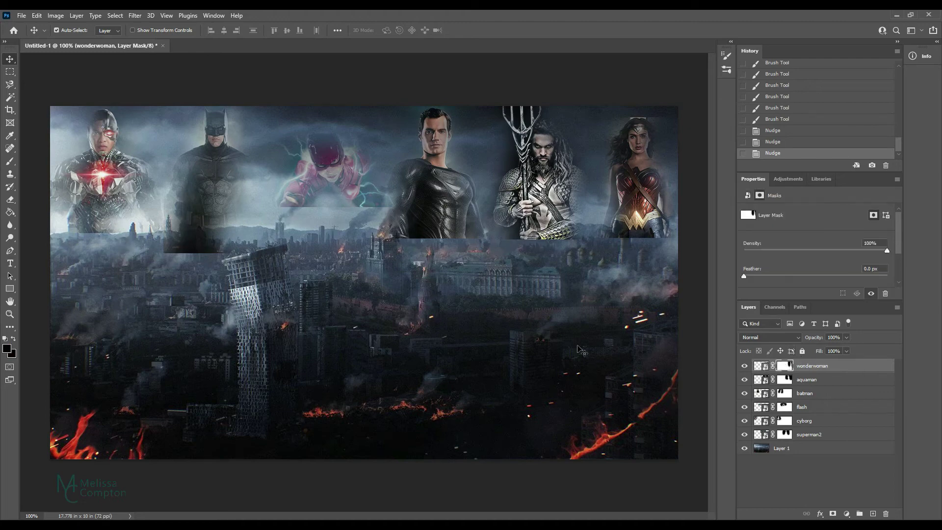
left_click(10, 161)
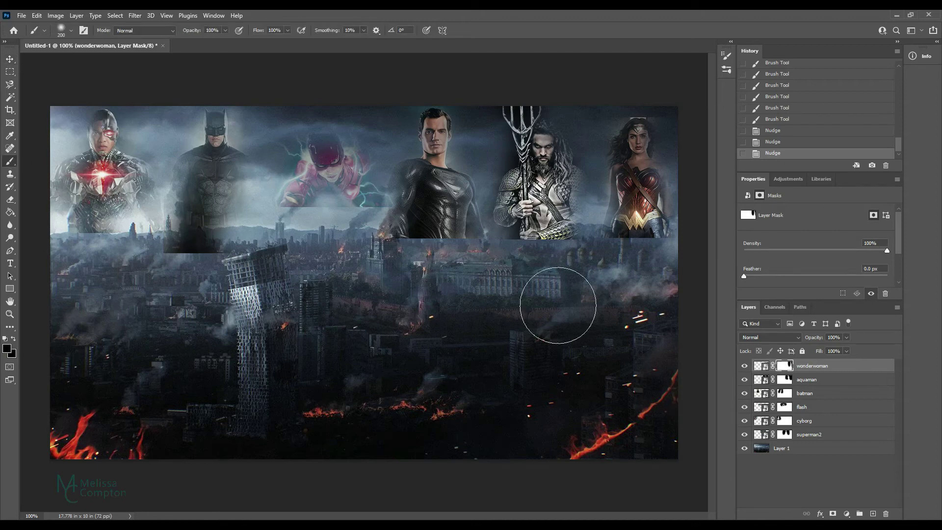
mouse_move(596, 268)
left_mouse_down()
mouse_move(660, 266)
mouse_move(514, 266)
left_mouse_up()
left_click(784, 379)
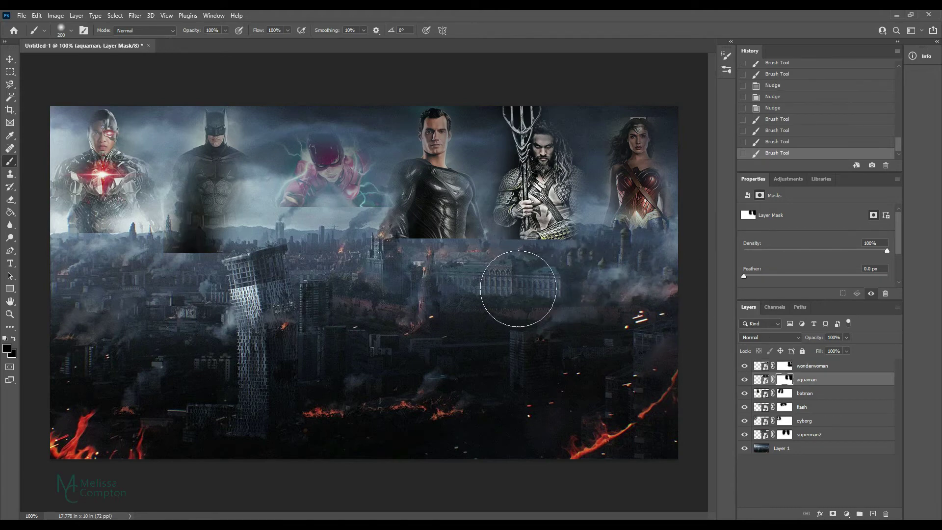
mouse_move(558, 269)
left_mouse_down()
mouse_move(510, 269)
mouse_move(588, 263)
left_mouse_up()
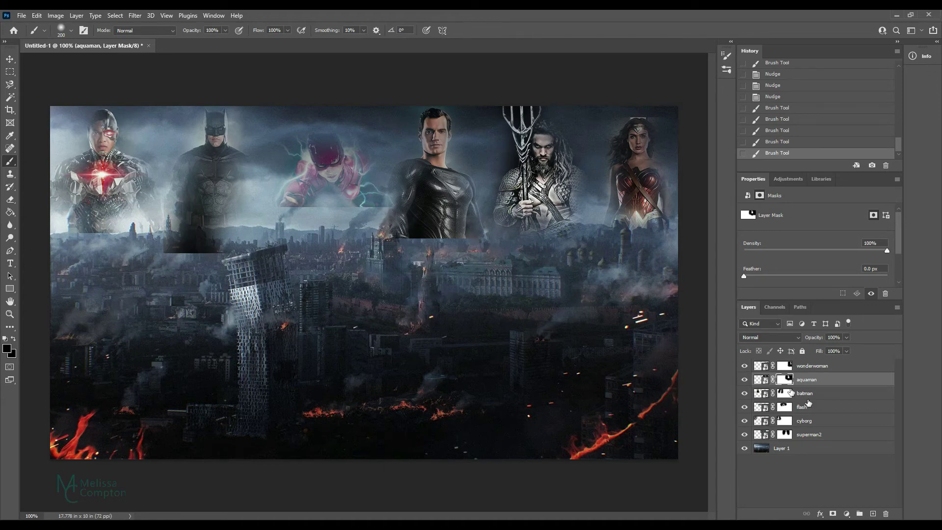
Brush black on the batman and flash layer masks to blend both figures' lower edges into the background
left_click(784, 393)
left_click_drag(191, 277, 199, 269)
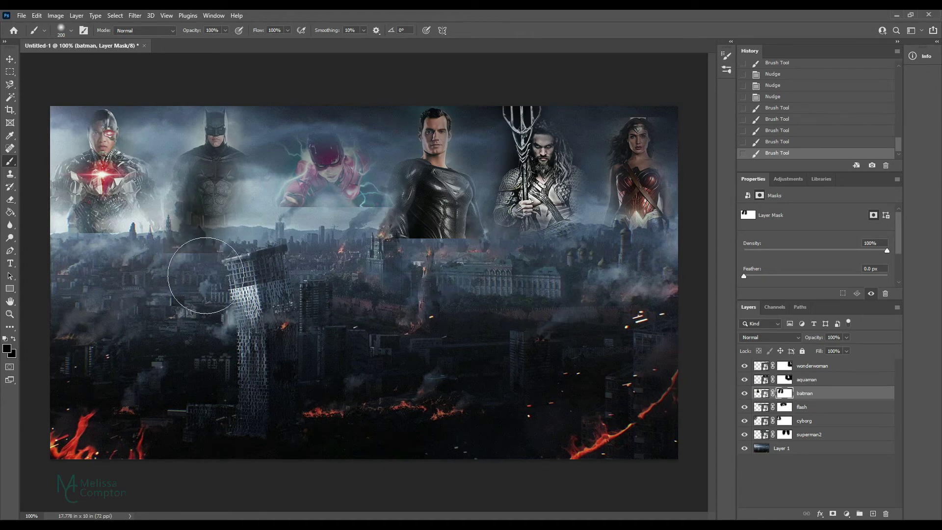
left_click(785, 406)
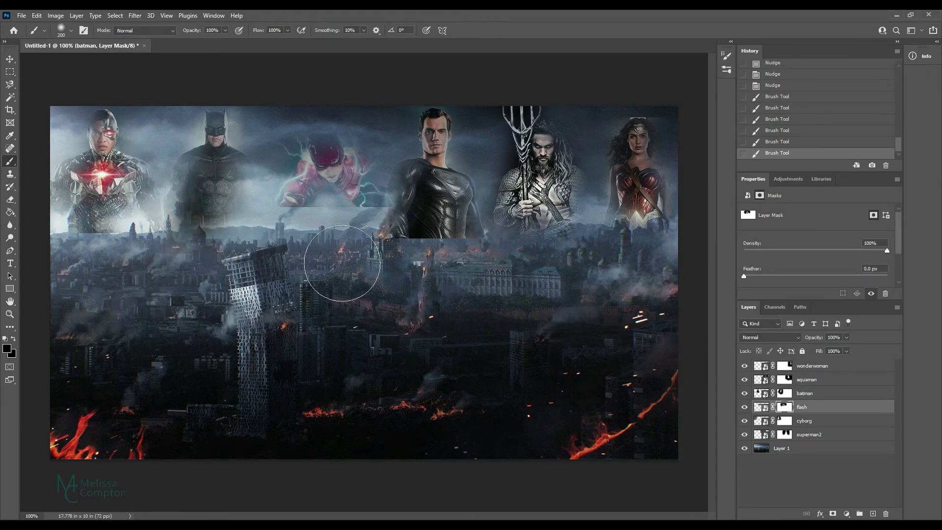
mouse_move(328, 235)
left_mouse_down()
mouse_move(402, 237)
mouse_move(308, 235)
mouse_move(383, 239)
mouse_move(309, 170)
mouse_move(341, 238)
left_mouse_up()
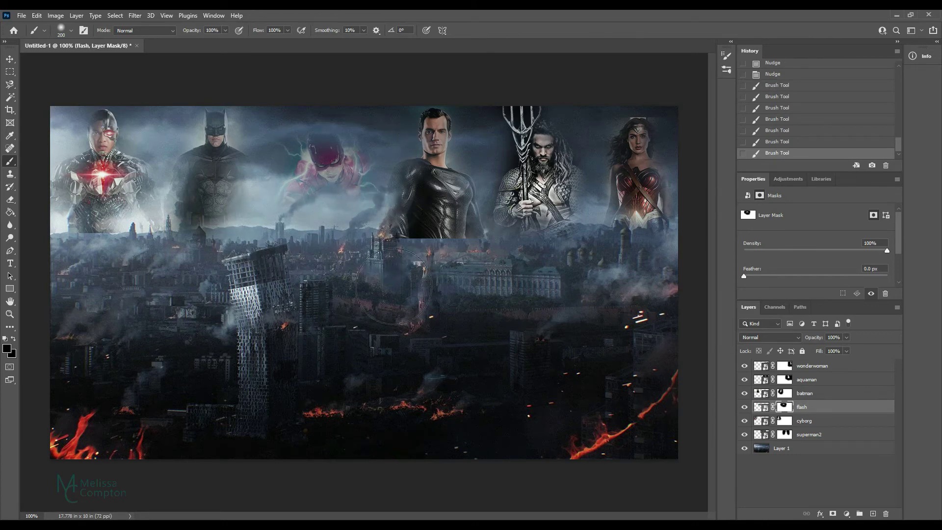
Brush black on the cyborg and superman2 layer masks to soften both figures' lower edges into the skyline
left_click(804, 422)
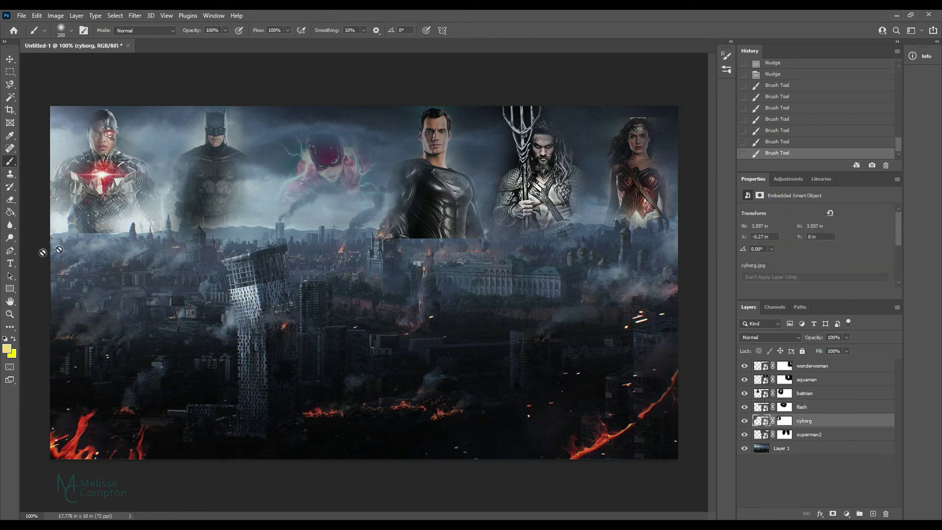
left_click(784, 420)
mouse_move(65, 244)
left_mouse_down()
mouse_move(136, 245)
mouse_move(73, 248)
left_mouse_up()
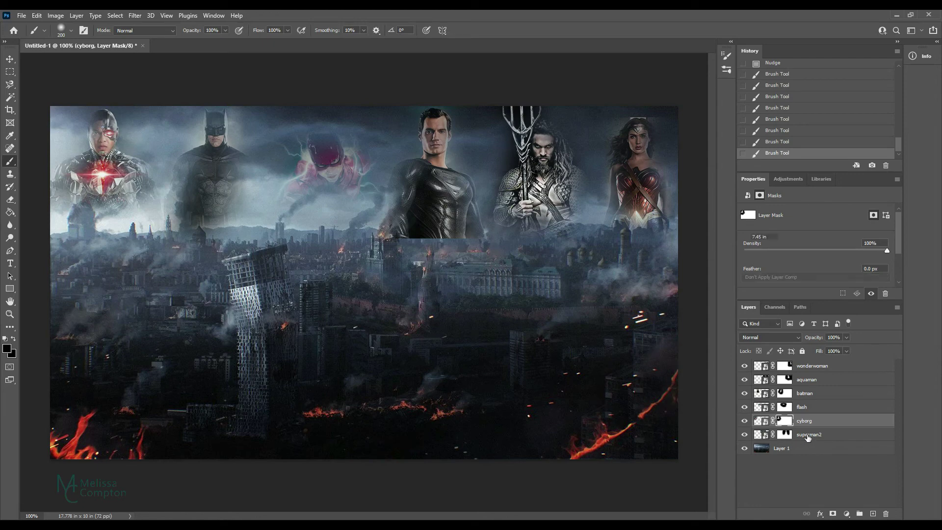
left_click(784, 435)
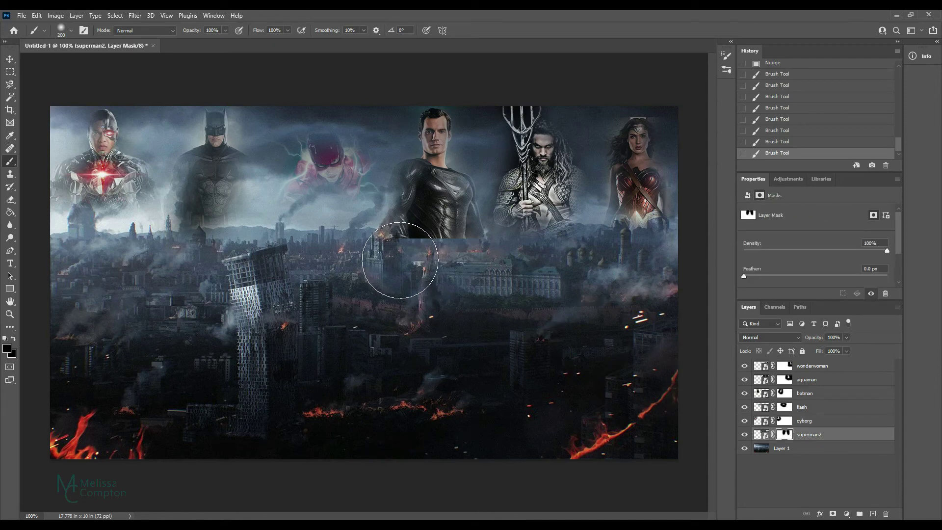
mouse_move(399, 261)
left_mouse_down()
mouse_move(474, 265)
mouse_move(404, 263)
mouse_move(410, 308)
left_mouse_up()
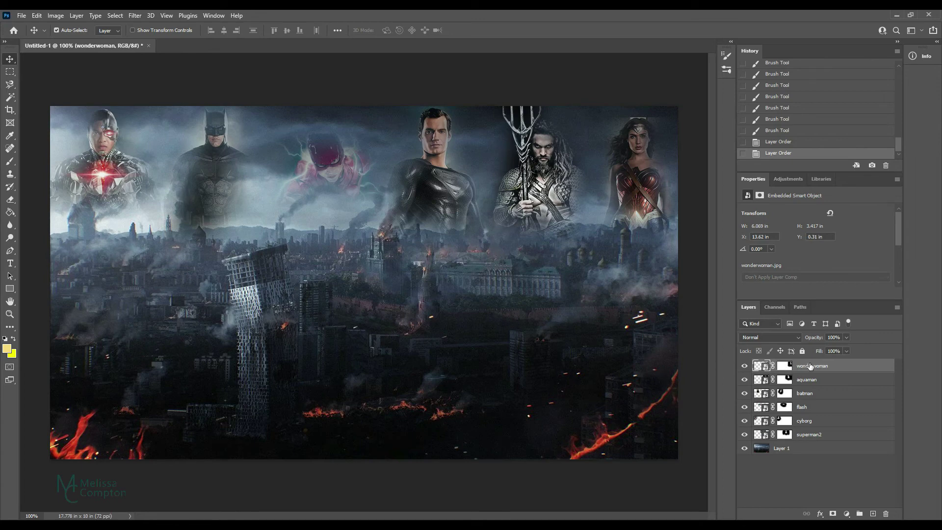
Group all the superhero layers from wonderwoman to superman2 and set the group's blend mode to Screen
key("ctrl")
left_click(809, 435, "shift")
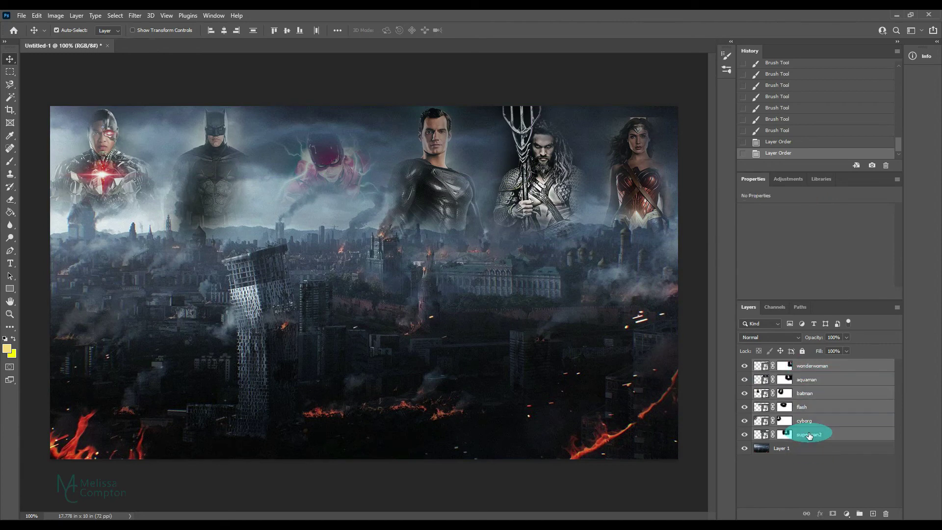
key("ctrl+g")
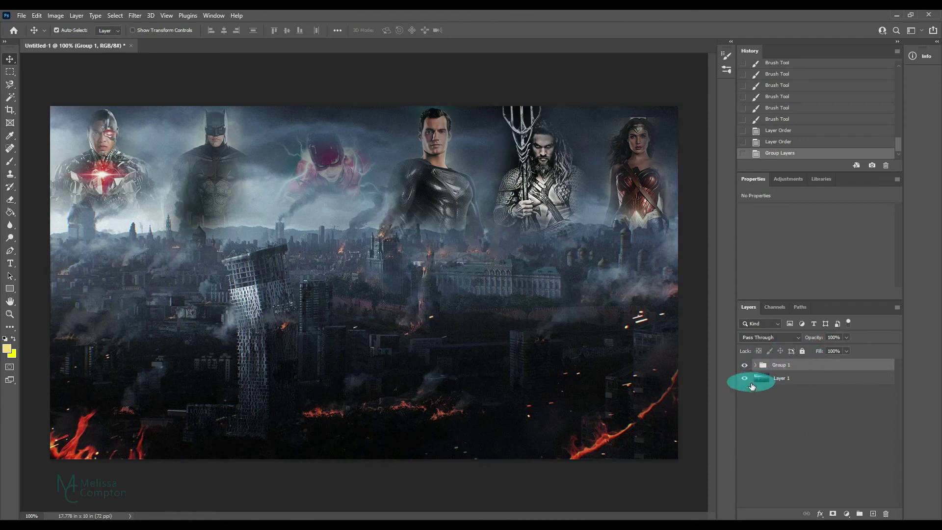
left_click(795, 337)
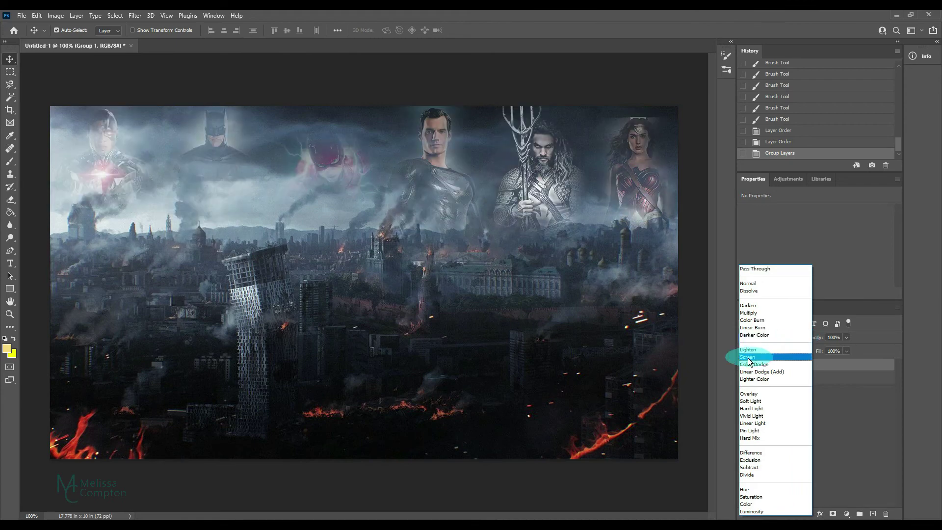
left_click(749, 357)
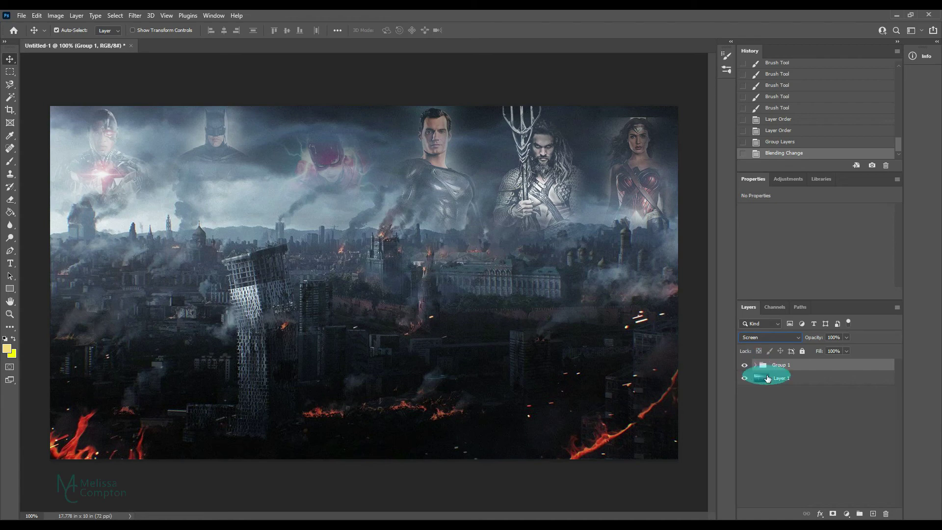
Add a Curves adjustment layer above the group and raise the midpoint of the RGB curve slightly to brighten the image
left_click(847, 513)
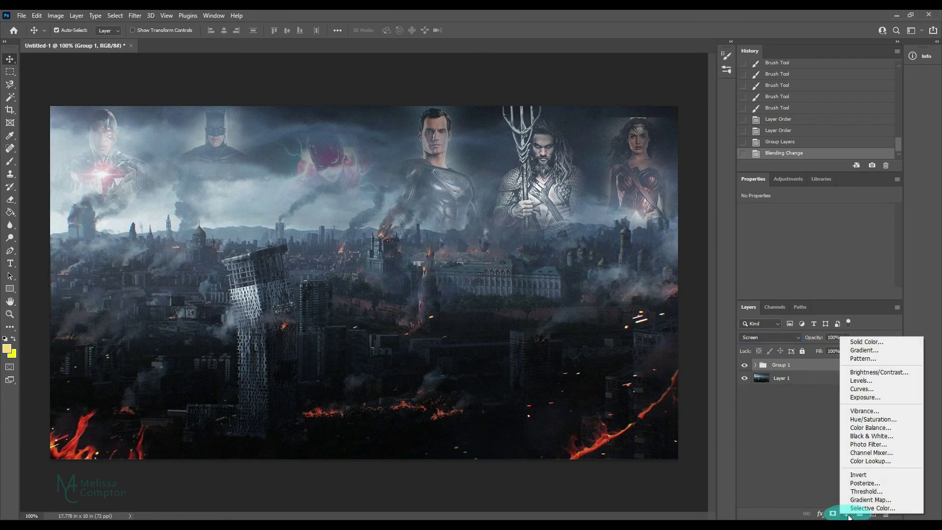
left_click(858, 389)
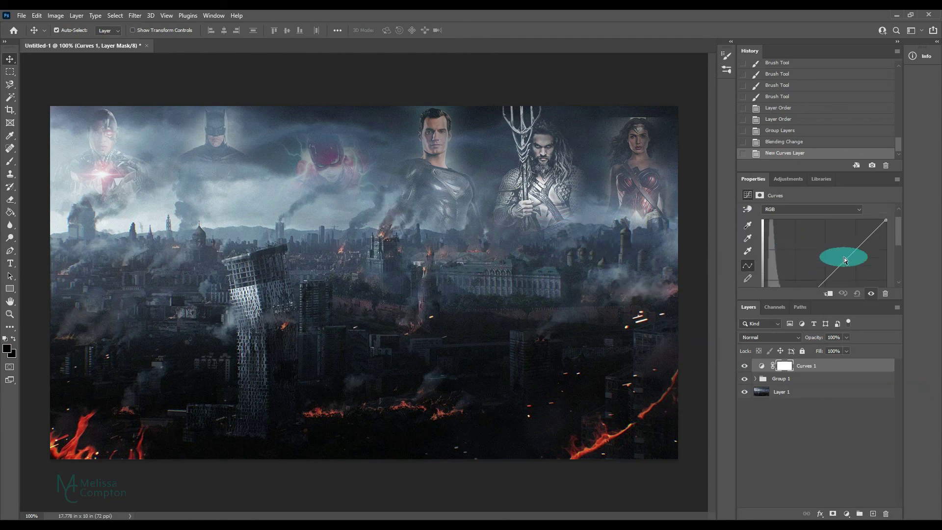
scroll(844, 257, "down", 3)
scroll(822, 252, "up", 1)
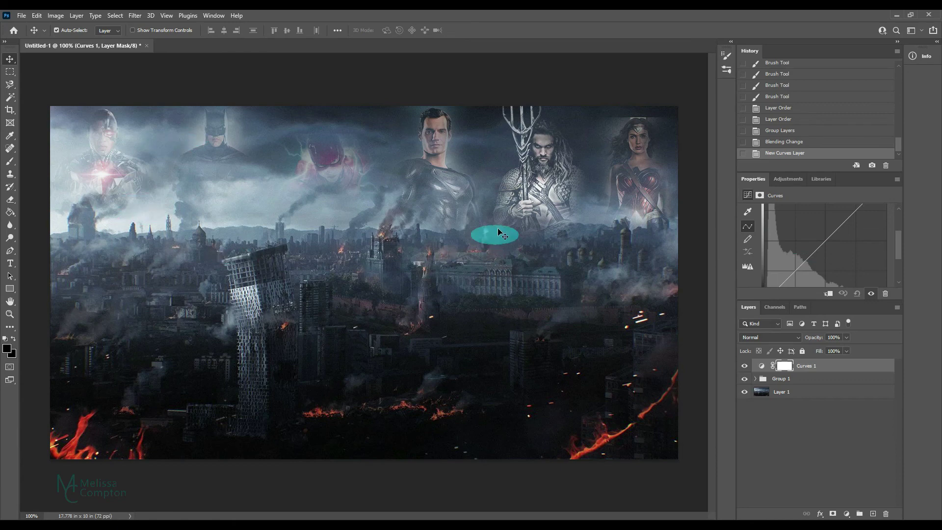
left_click(825, 239)
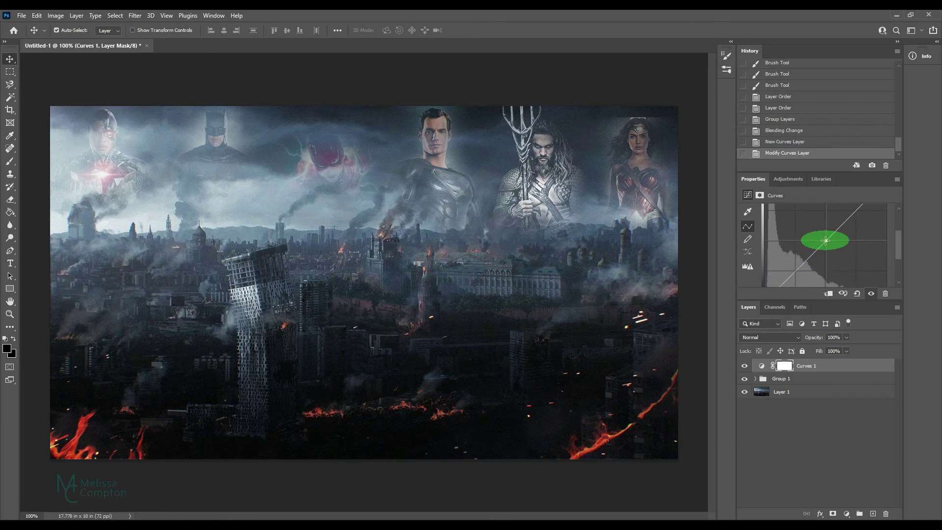
left_click_drag(826, 240, 816, 235)
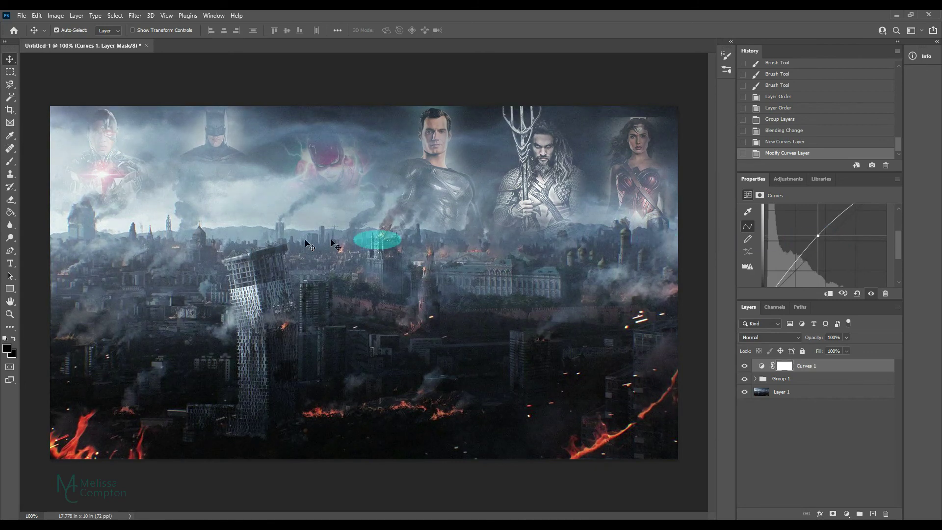